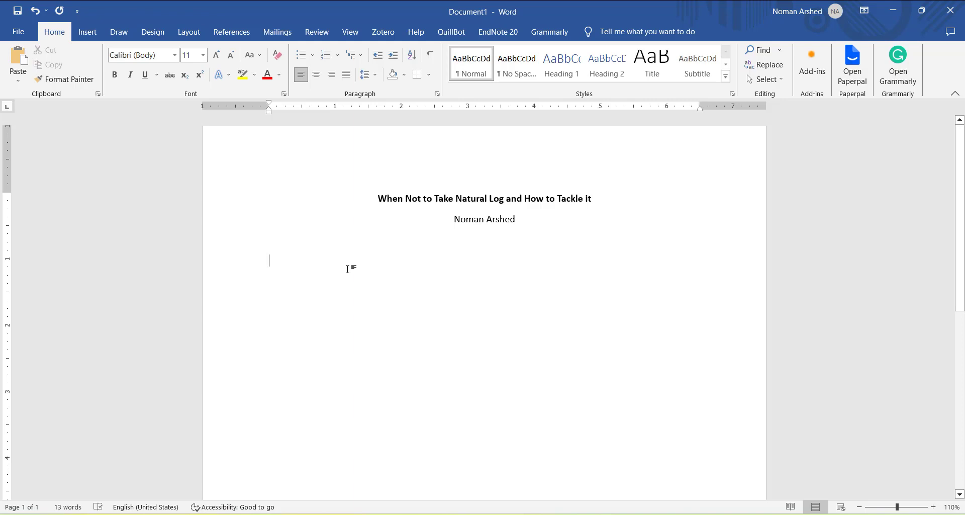
# Step: Type the sentence 'Log cannot be applied to data which can be theoretically negative or even zero.'
pyautogui.write('Log can')
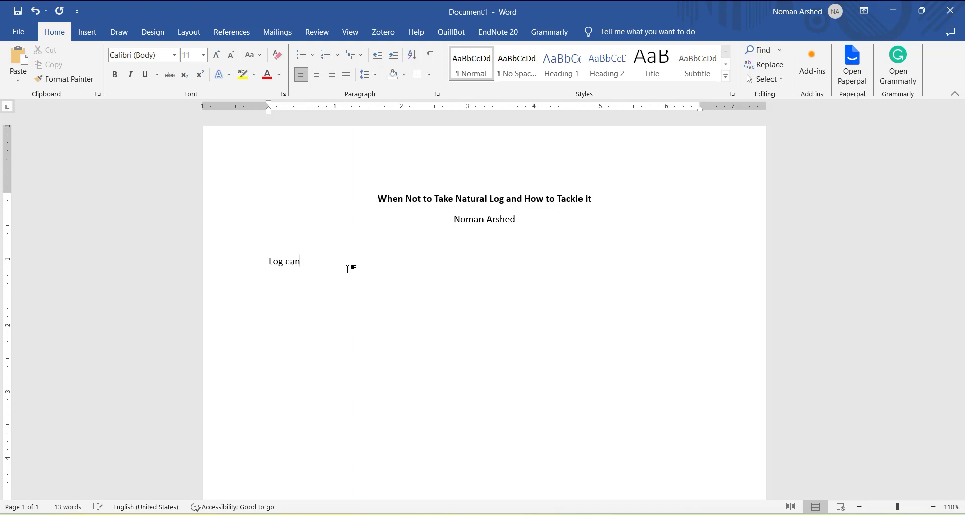
pyautogui.write('not be applied to data which can be t')
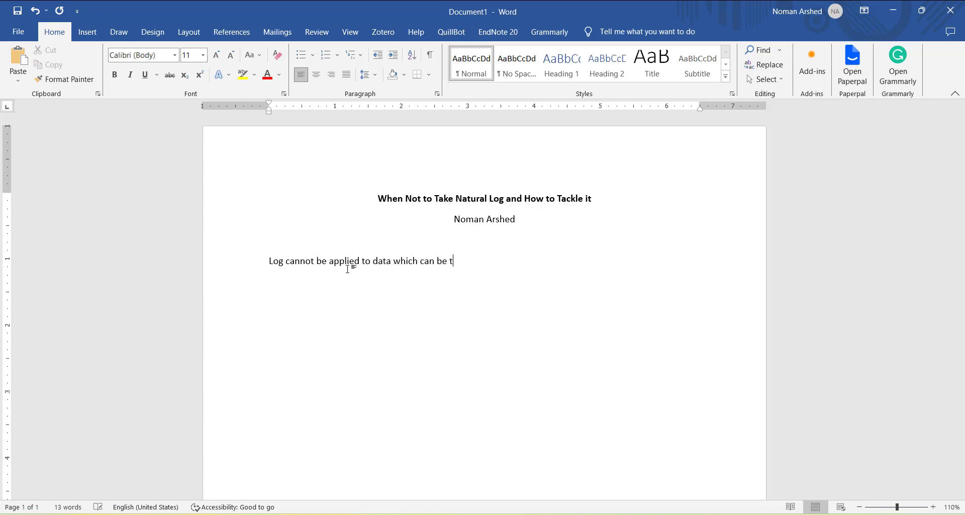
pyautogui.write('hoere')
pyautogui.press('BackSpace')
pyautogui.write('eoretically negative.')
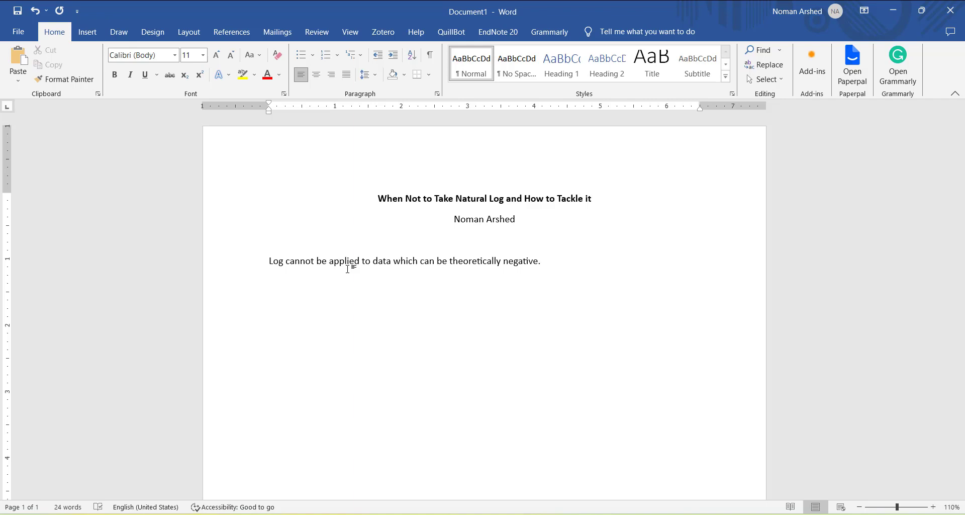
pyautogui.write('or even zero.')
# Step: Start numbered item 1: 'Remove the negative signs, take logs and place the negative signs again to the exact data value'
pyautogui.press('Return')
pyautogui.write('1. ')
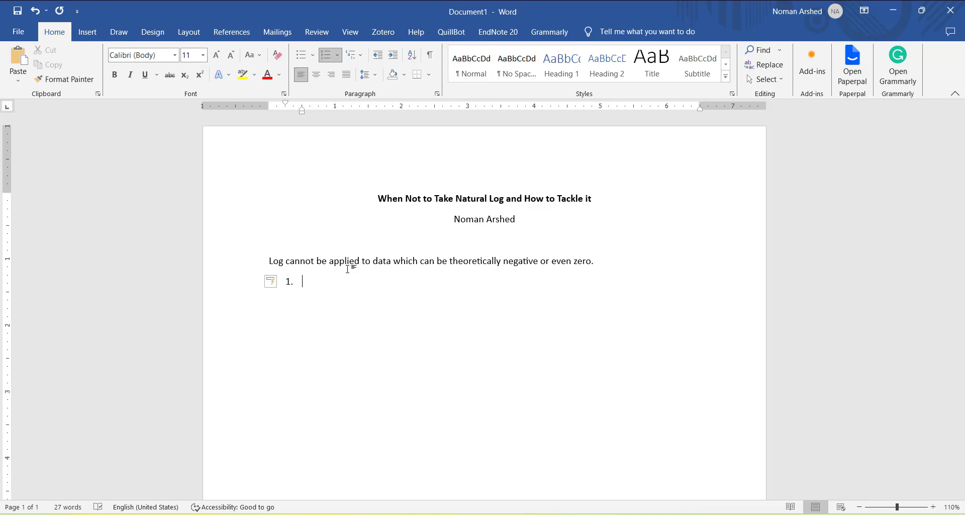
pyautogui.write('Remove ne')
pyautogui.press('BackSpace')
pyautogui.press('BackSpace')
pyautogui.write('the negative sings, ta')
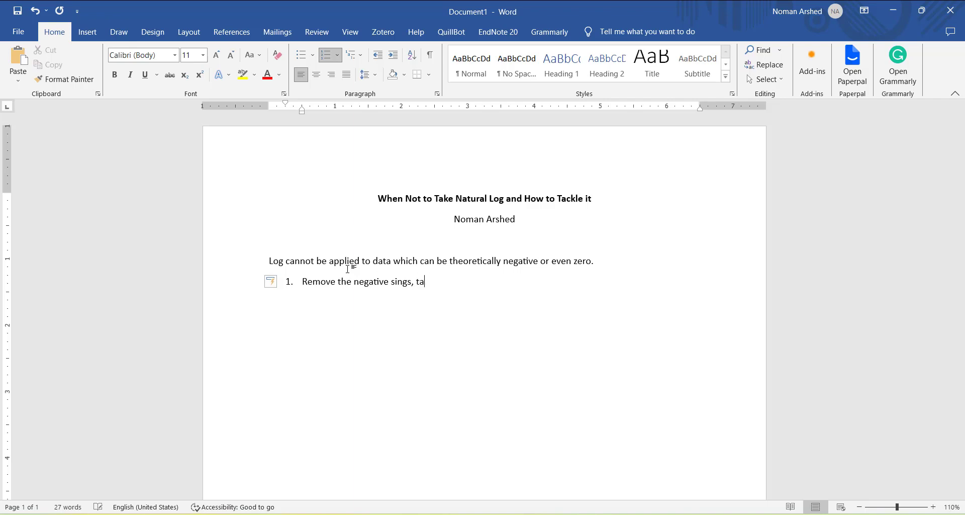
pyautogui.write('ke logs and place the ')
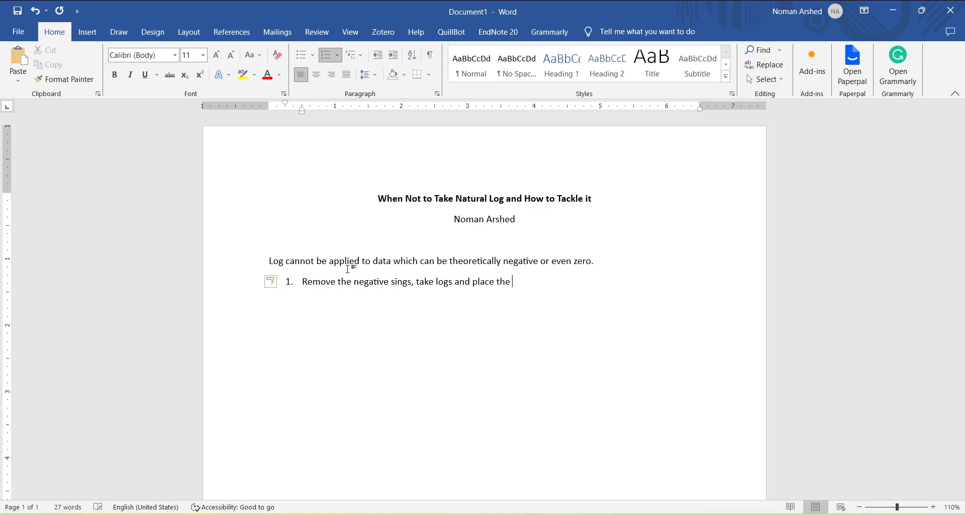
pyautogui.write('negative signs again ')
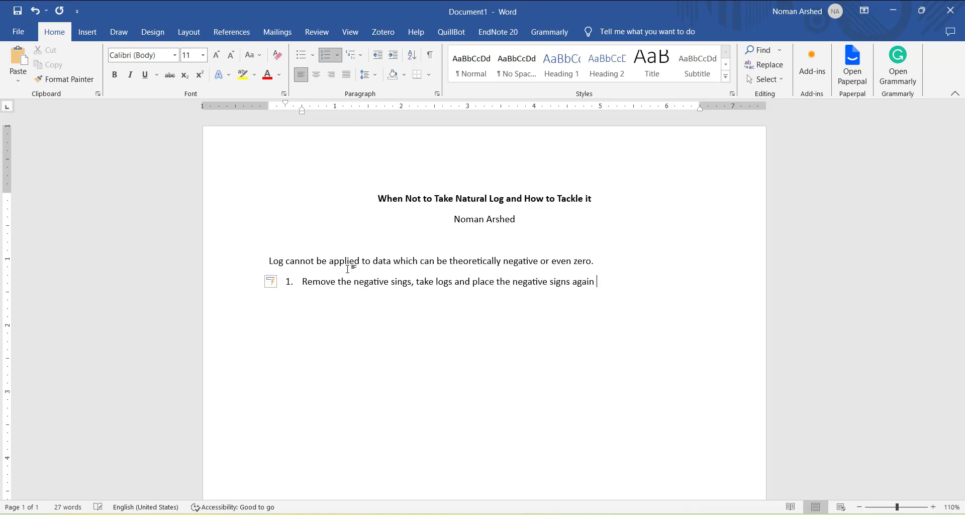
pyautogui.write('to the exact data value')
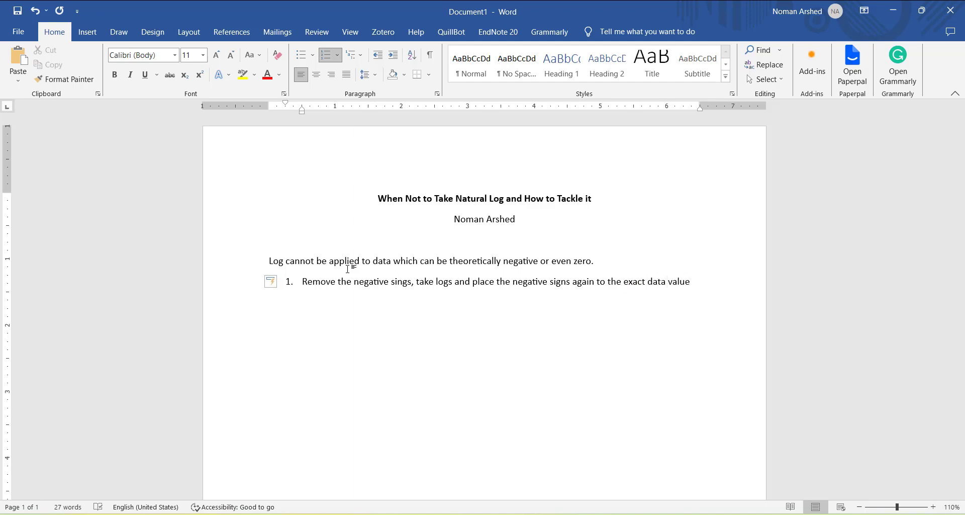
pyautogui.press('BackSpace')
# Step: Finish item 1 with 'If data is too big, or if future value is negative.' and begin item 2
pyautogui.write('If d')
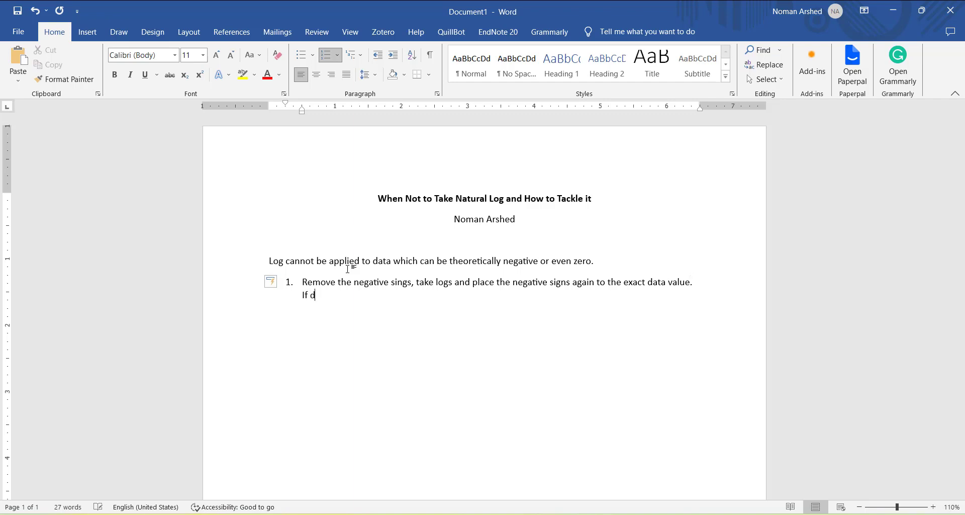
pyautogui.write('ata is too bing,')
pyautogui.press('BackSpace')
pyautogui.press('BackSpace')
pyautogui.write('g,')
pyautogui.press('BackSpace')
pyautogui.write('.')
pyautogui.press('BackSpace')
pyautogui.write(',')
pyautogui.press('BackSpace')
pyautogui.write('or if future v')
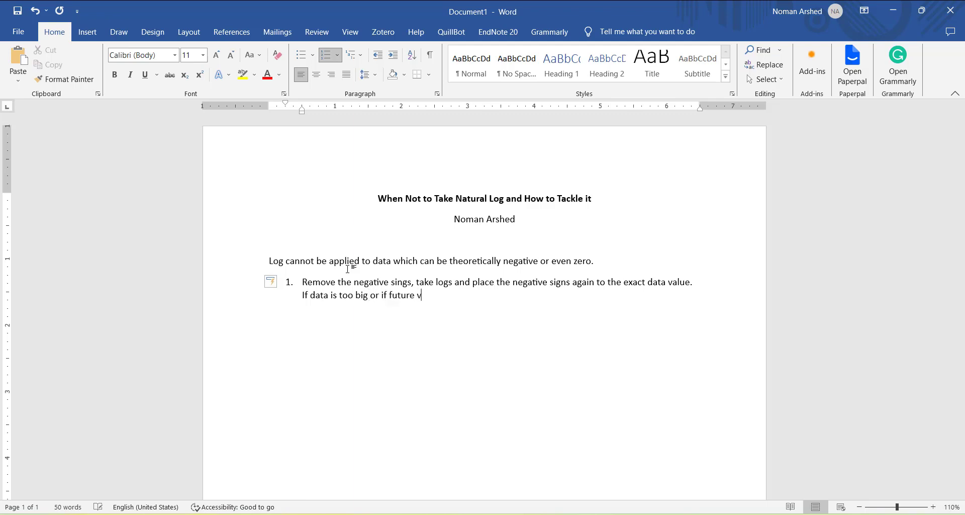
pyautogui.write('alue is ngative,')
pyautogui.press('BackSpace')
pyautogui.press('BackSpace')
pyautogui.press('BackSpace')
pyautogui.press('BackSpace')
pyautogui.press('BackSpace')
pyautogui.press('BackSpace')
pyautogui.press('BackSpace')
pyautogui.press('BackSpace')
pyautogui.write('egative.')
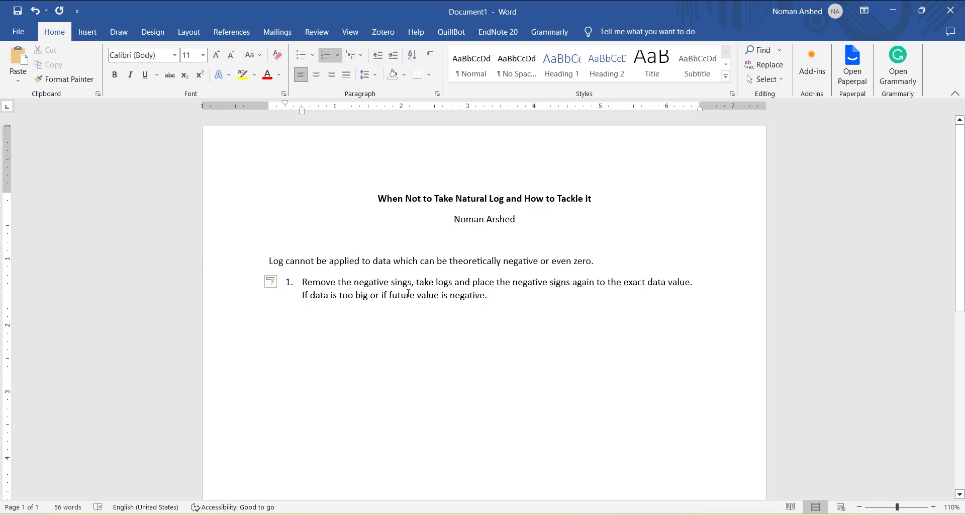
pyautogui.press('Return')
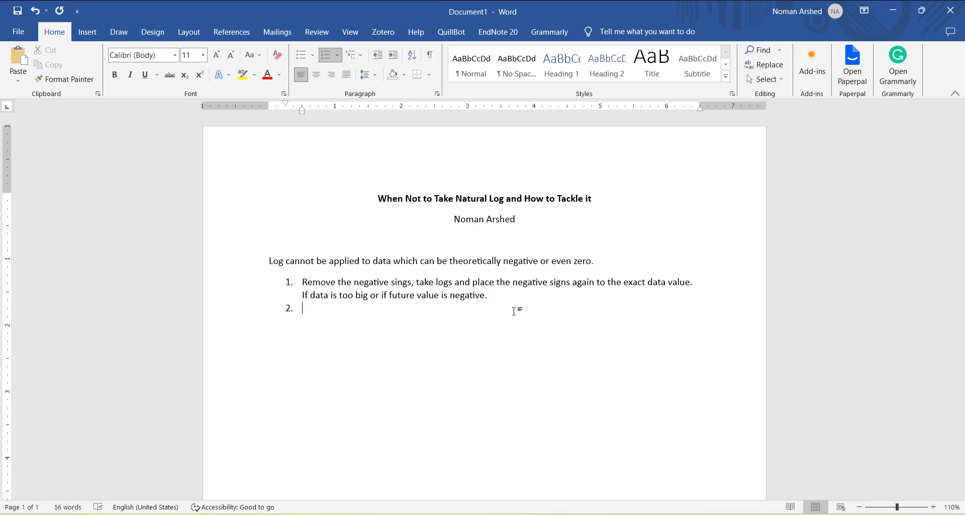
# Step: Type item 2: 'Minimum value of the data and then add minimum+1 in all observations, then take the log.'
pyautogui.write('Minimum value of the data and then')
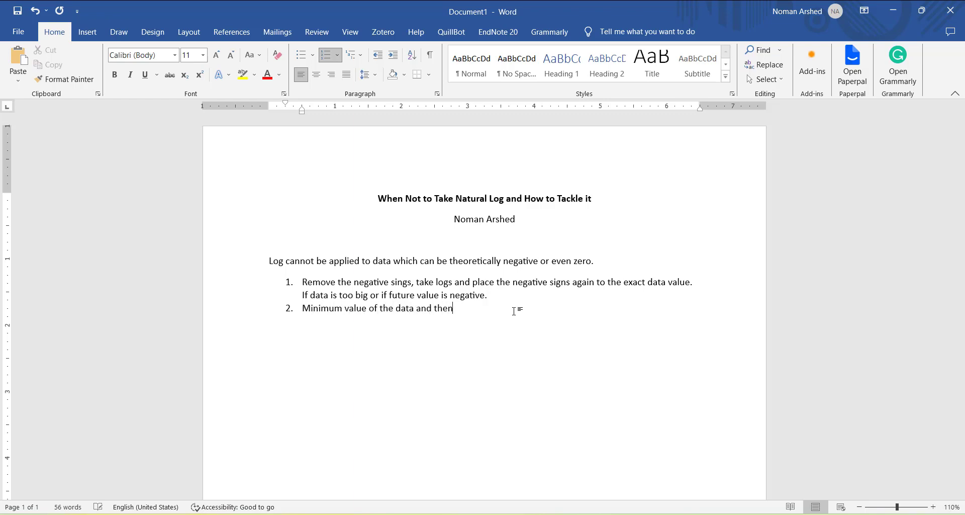
pyautogui.write(' add minimu')
pyautogui.write('+1 in the')
pyautogui.press('BackSpace')
pyautogui.press('BackSpace')
pyautogui.press('BackSpace')
pyautogui.press('BackSpace')
pyautogui.write('all obsevations')
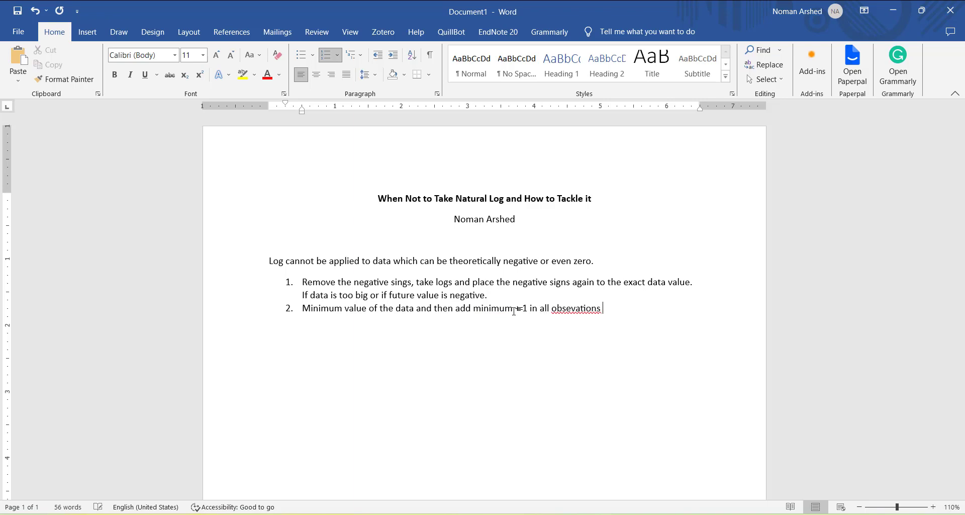
pyautogui.press('BackSpace')
pyautogui.press('BackSpace')
pyautogui.press('BackSpace')
pyautogui.press('BackSpace')
pyautogui.press('BackSpace')
pyautogui.press('BackSpace')
pyautogui.press('BackSpace')
pyautogui.write('rvations')
pyautogui.write(', then')
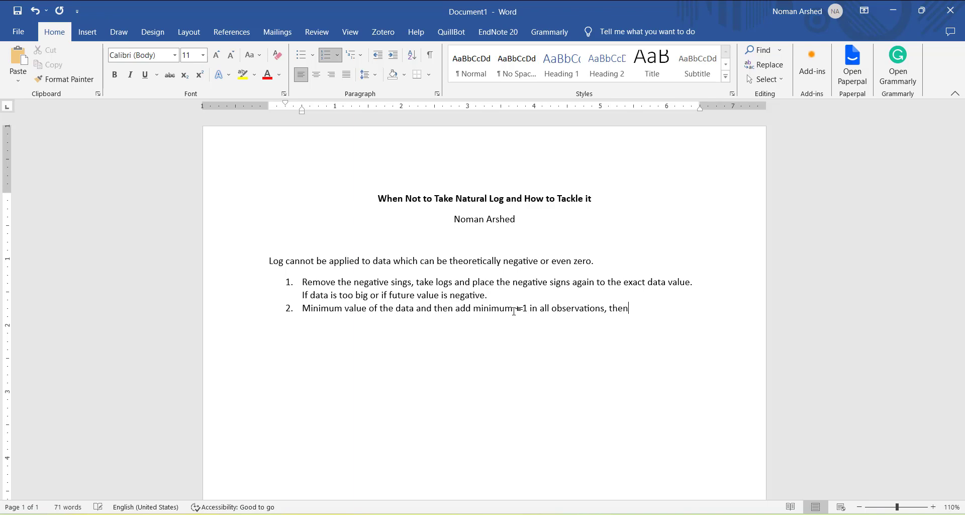
pyautogui.write(' take the log.')
# Step: Add list item 3 reading 'You can still calculate elasticities without taking log.'
pyautogui.press('Return')
pyautogui.write('You can')
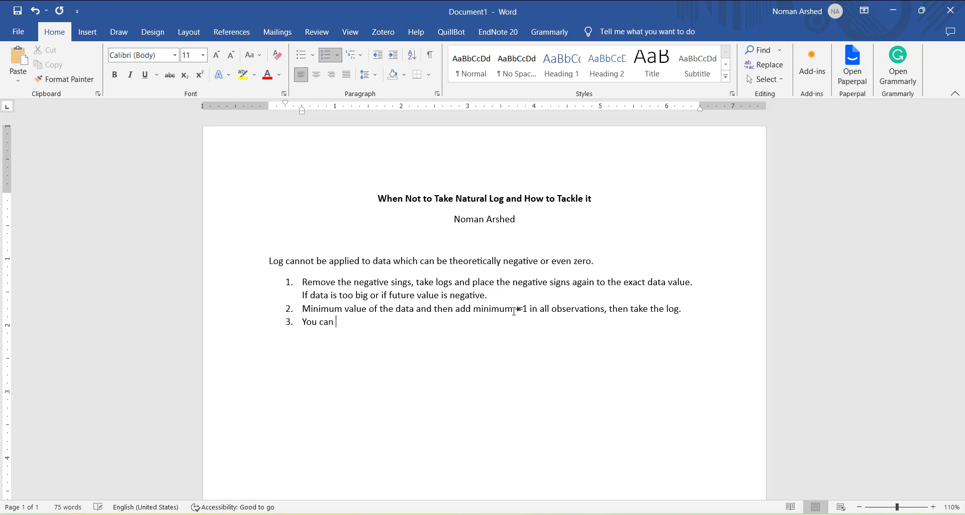
pyautogui.write(' still calcuiate')
pyautogui.press('BackSpace')
pyautogui.press('BackSpace')
pyautogui.press('BackSpace')
pyautogui.press('BackSpace')
pyautogui.write('late elasticities ')
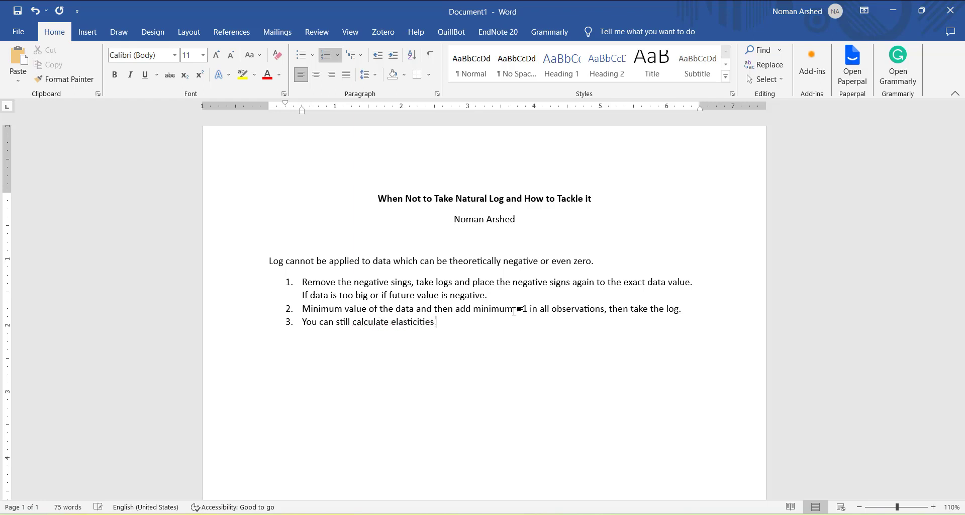
pyautogui.write('without taking log.')
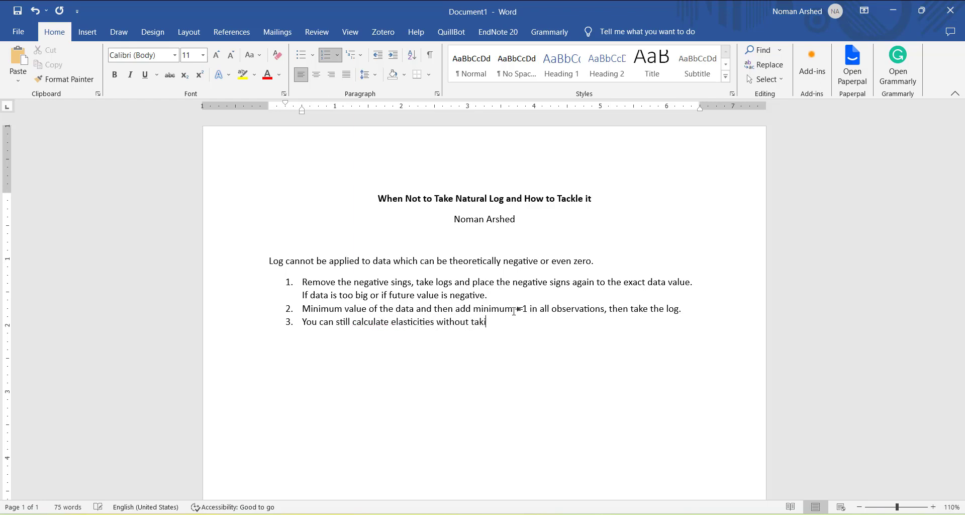